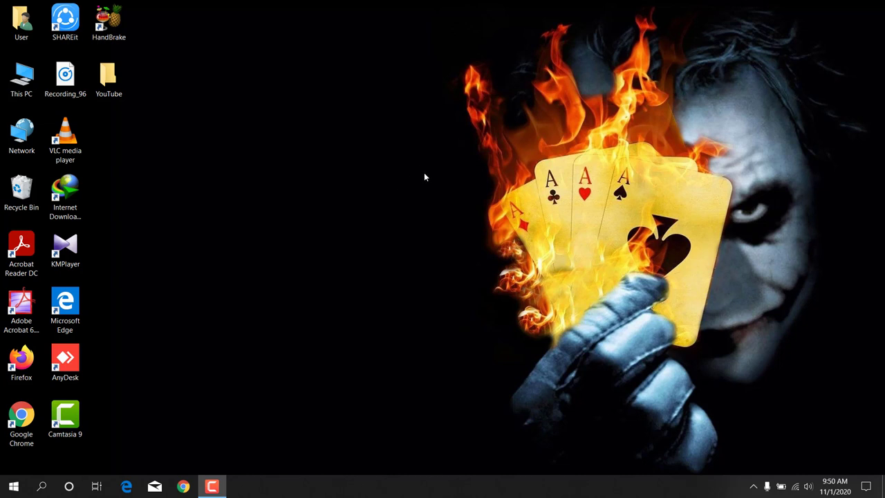
Open whoer.net in Chrome and check the public IP address shown there
click(182, 486)
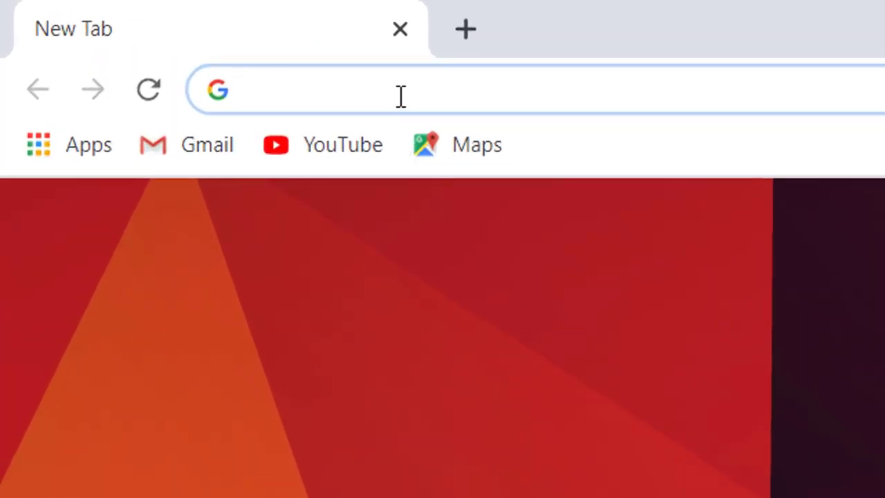
click(385, 91)
text(wh)
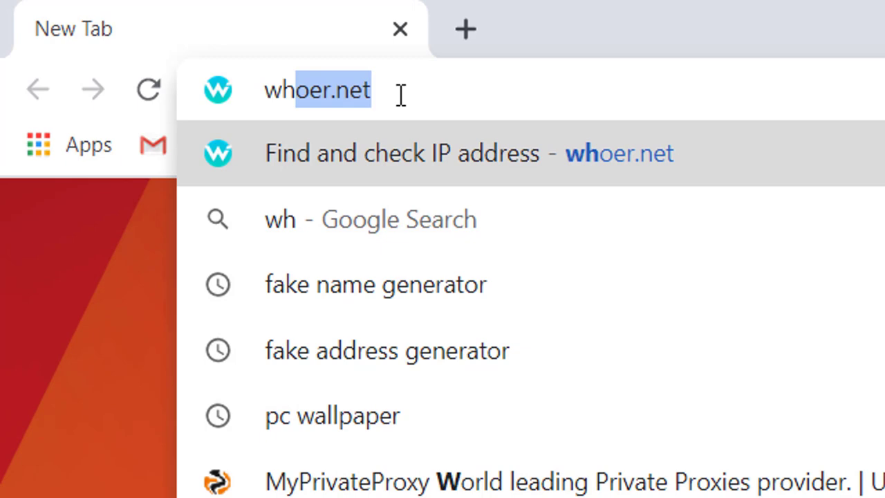
text(oer.net)
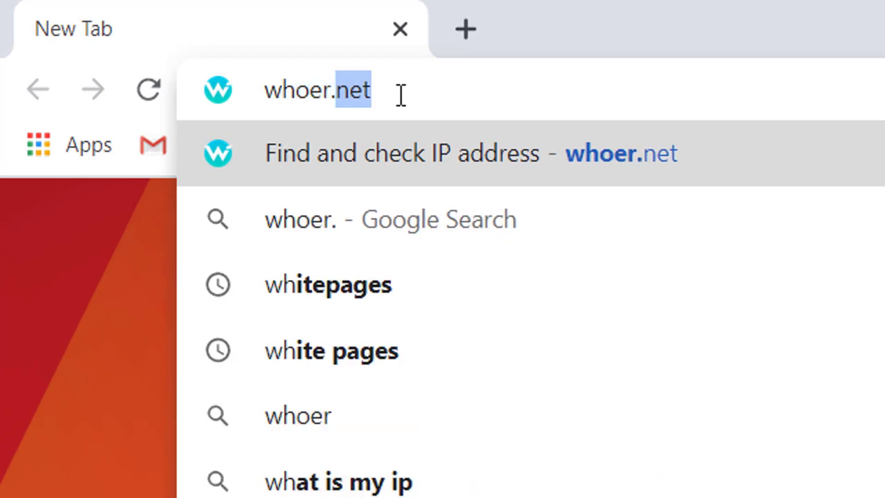
key(Return)
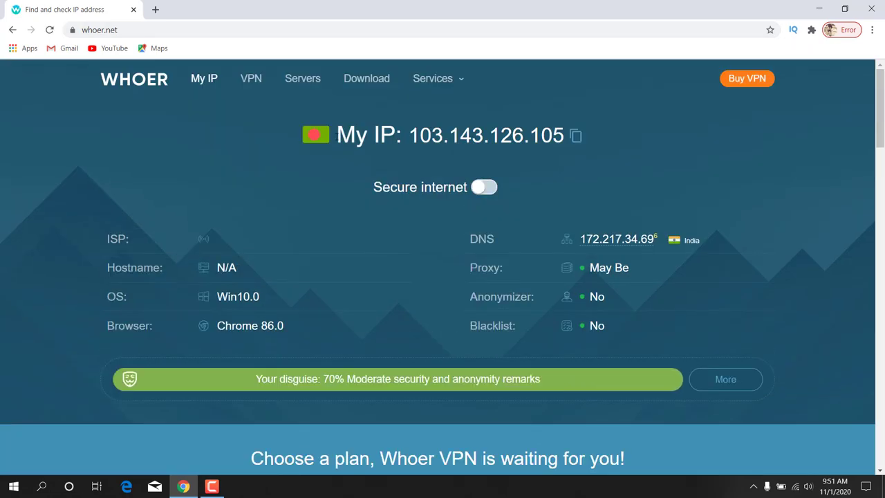
drag(337, 136, 565, 135)
click(566, 135)
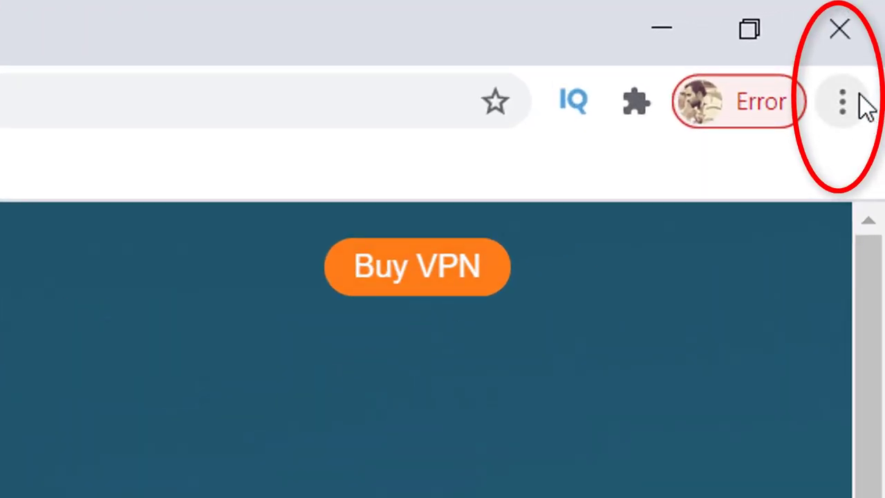
Open Chrome's extensions page and go from there to the Chrome Web Store
click(863, 106)
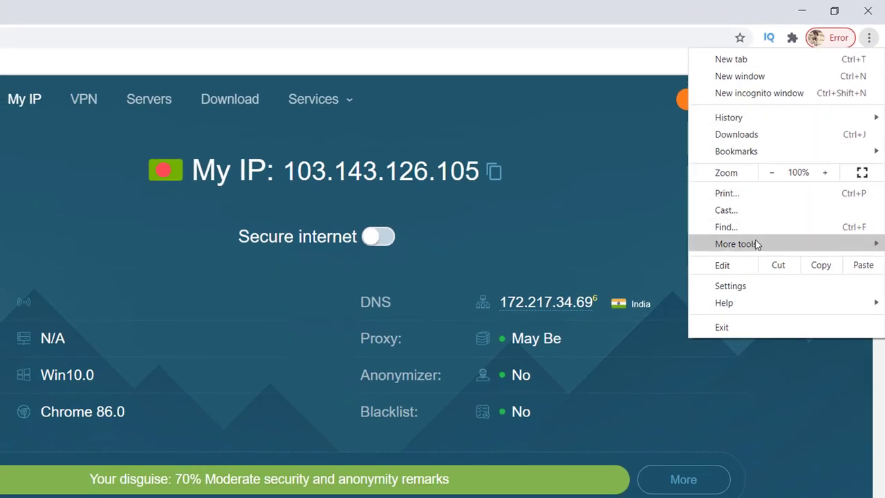
mouse_move(757, 244)
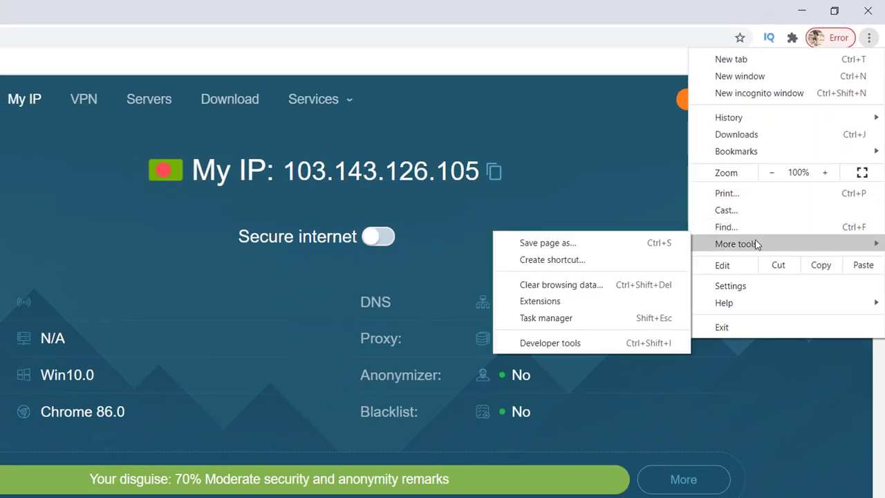
click(547, 301)
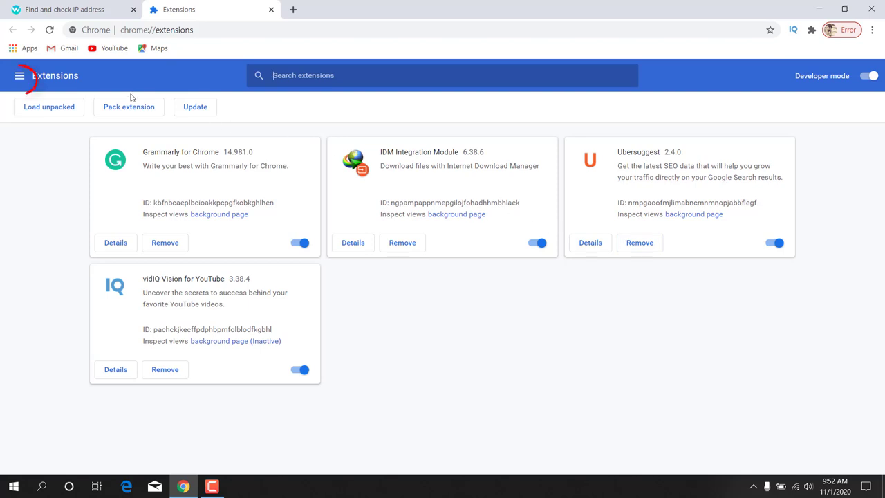
click(19, 77)
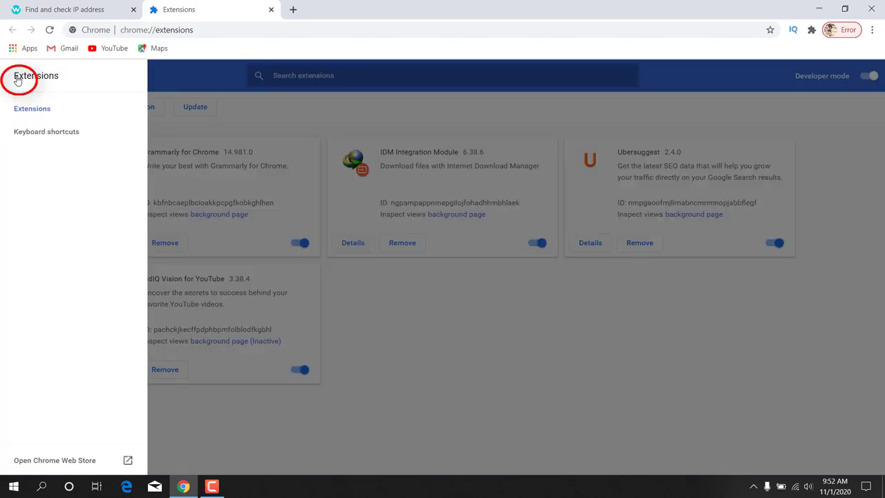
click(89, 460)
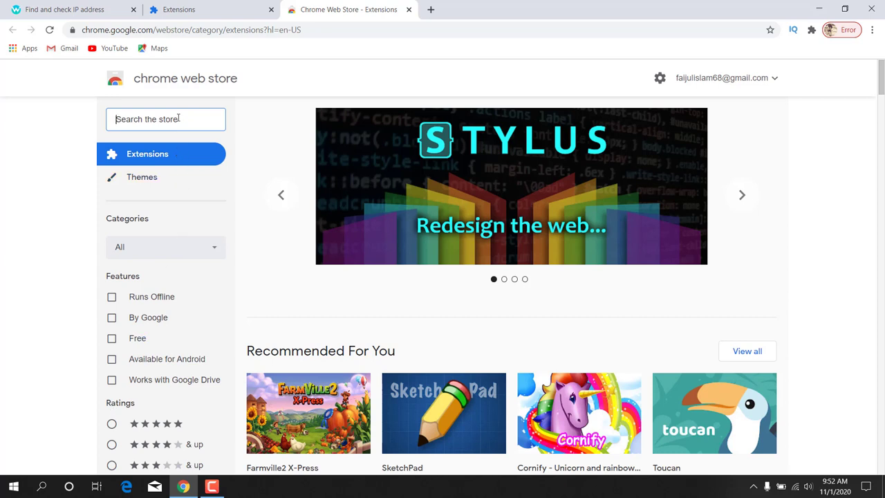
Search the store for "proxy" and add the Proxy SwitchyOmega extension to Chrome
text(proxy)
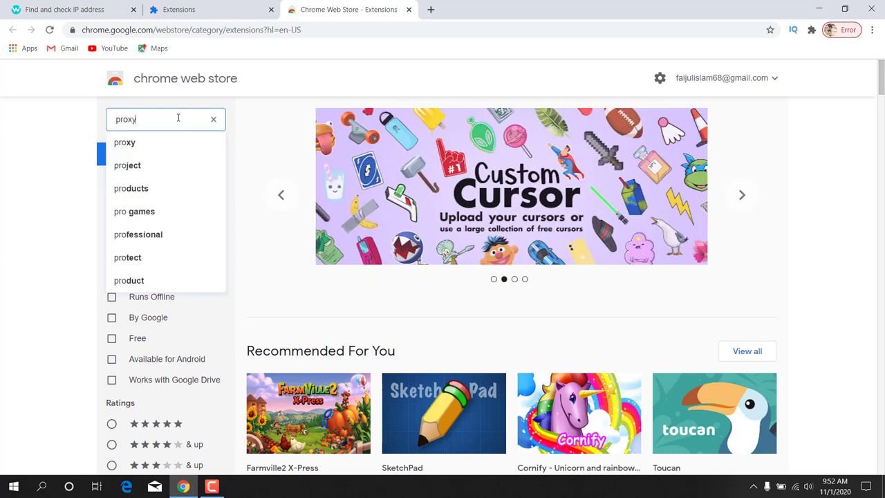
key(Return)
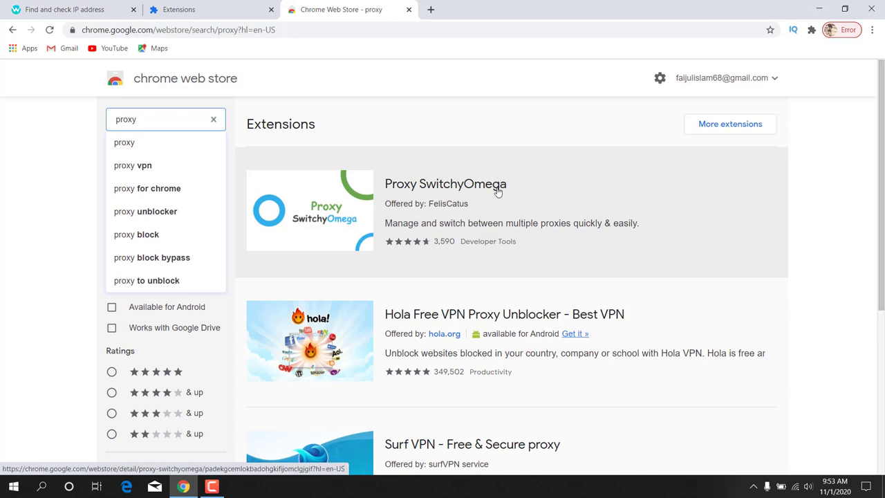
click(446, 201)
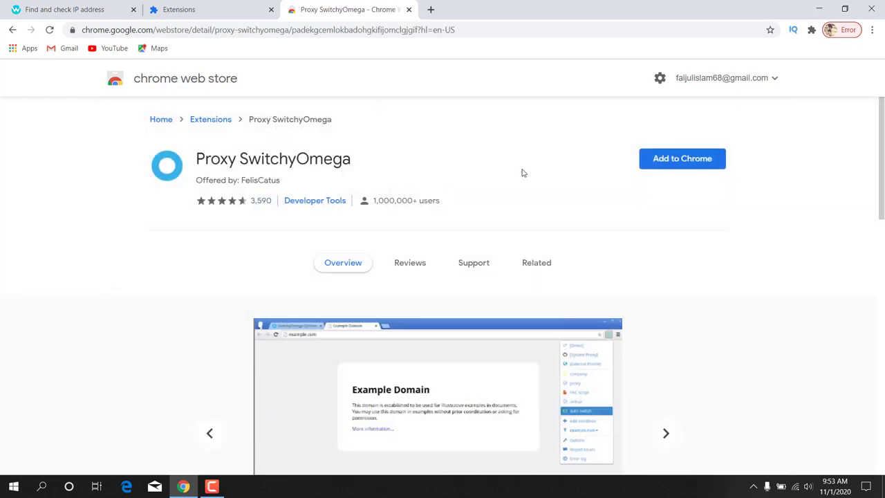
click(679, 159)
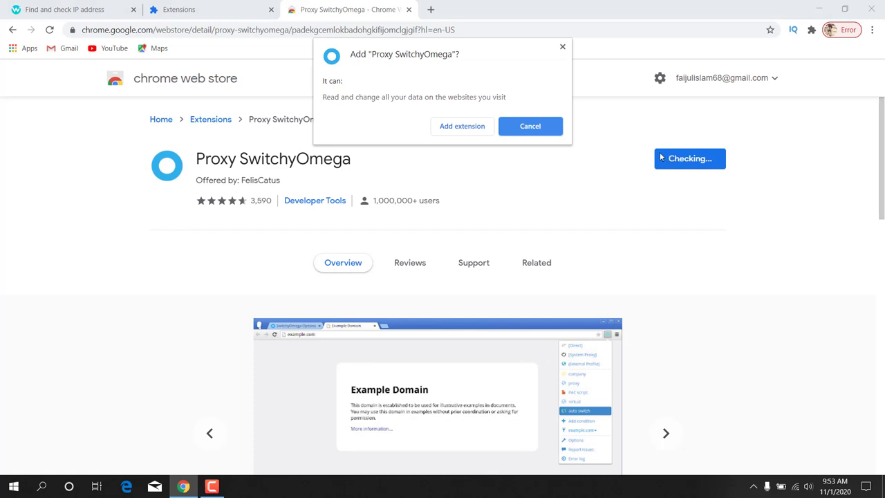
click(465, 129)
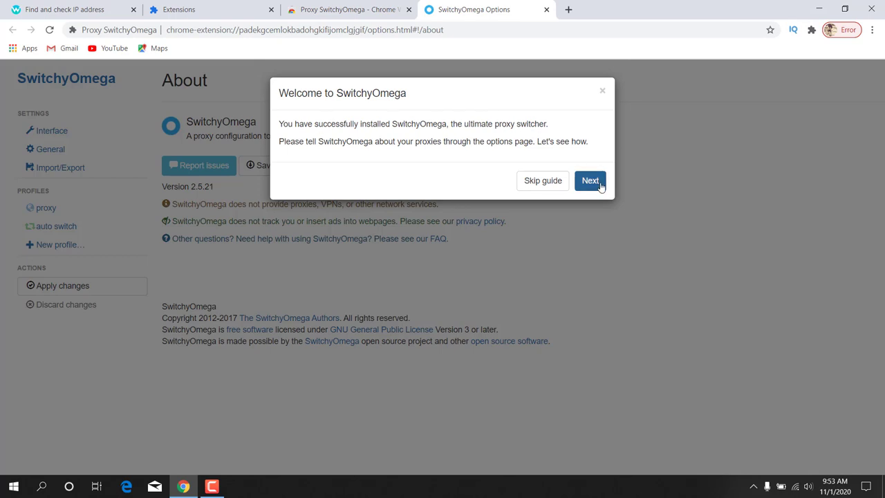
Go through SwitchyOmega's welcome guide to its end, stopping at the settings of the proxy profile
click(591, 181)
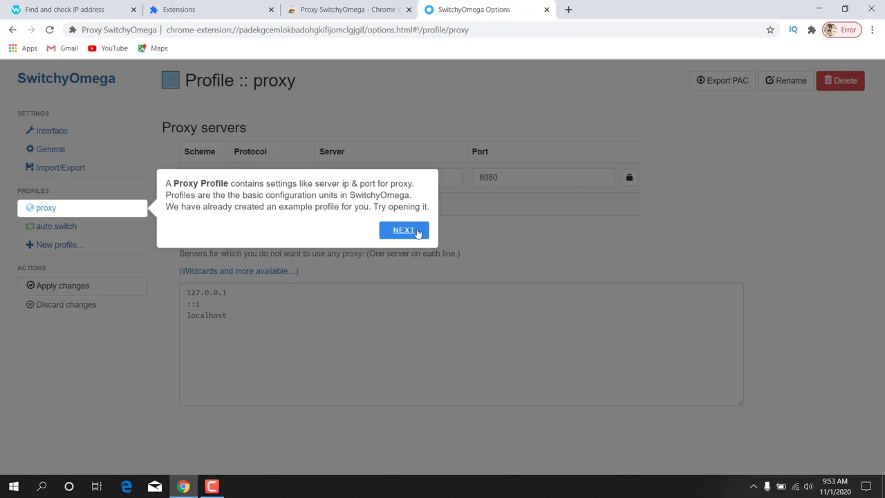
click(417, 233)
click(599, 287)
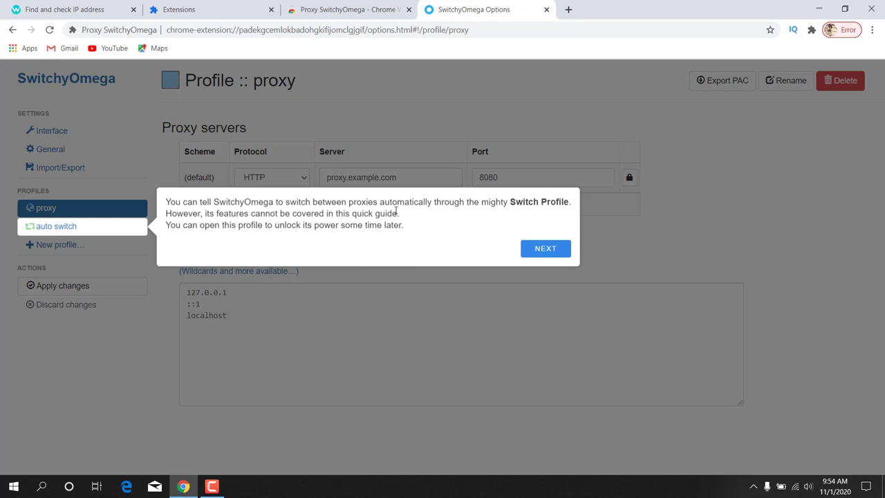
click(544, 248)
click(457, 267)
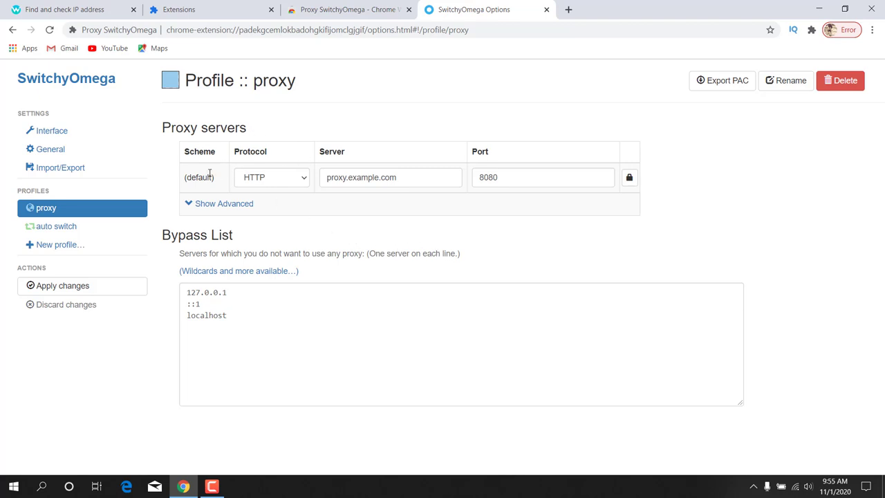
Set the default proxy server's protocol to SOCKS5 in the proxy profile
drag(234, 151, 349, 153)
drag(472, 151, 492, 153)
click(302, 178)
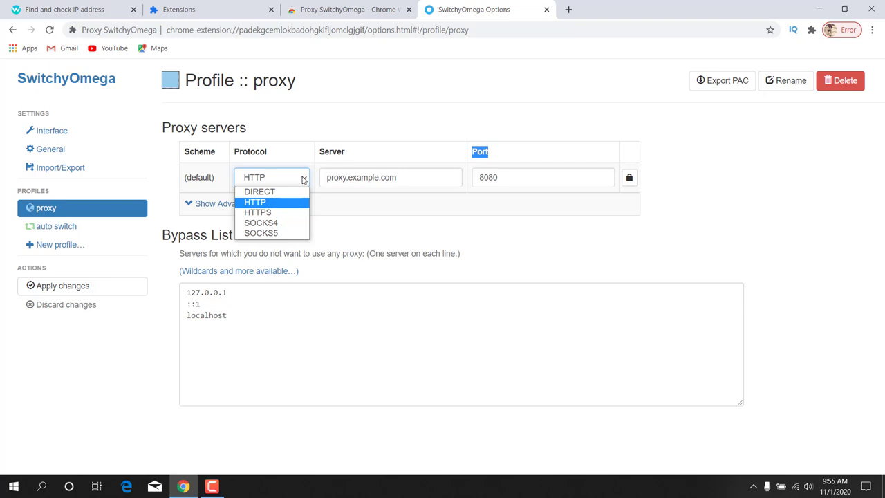
click(278, 235)
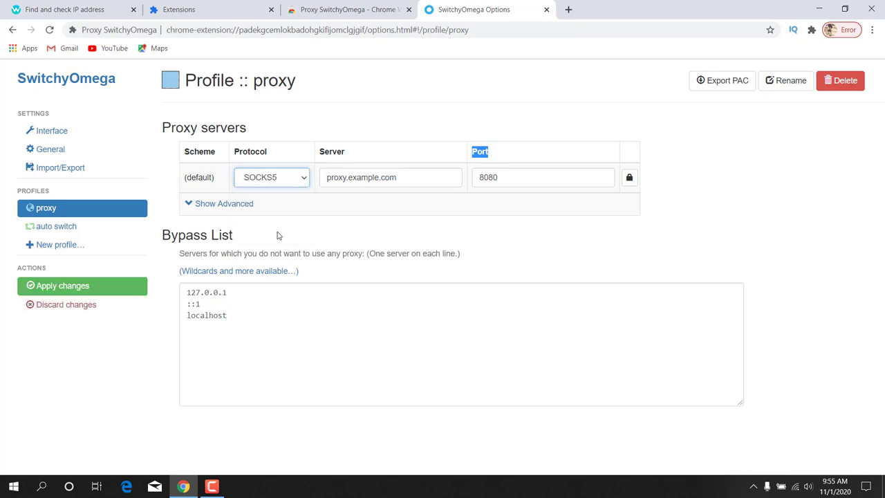
click(332, 147)
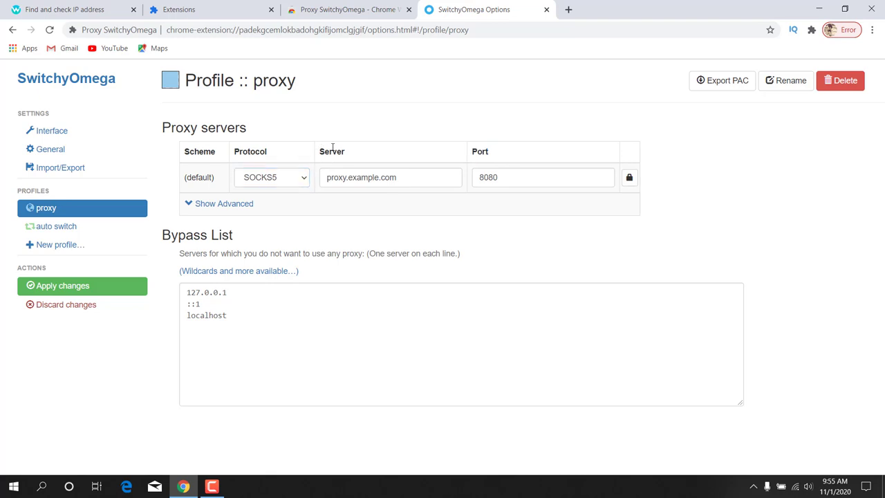
Set the default proxy's server to 63.250.32.242 and its port to 53805, keeping the SOCKS5 protocol
click(366, 178)
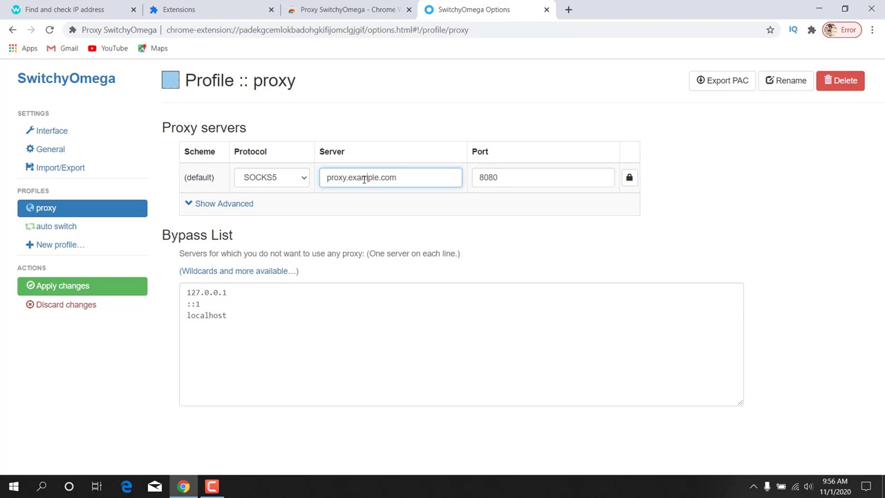
drag(428, 177, 308, 191)
key(BackSpace)
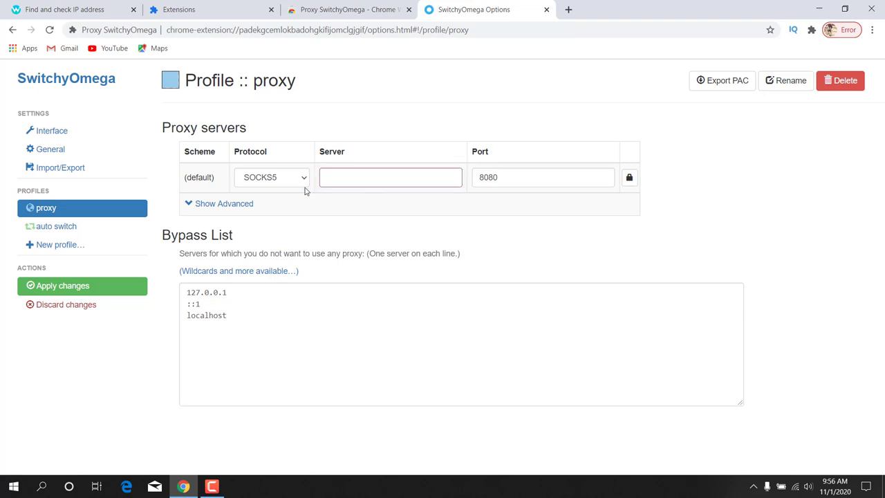
text(63)
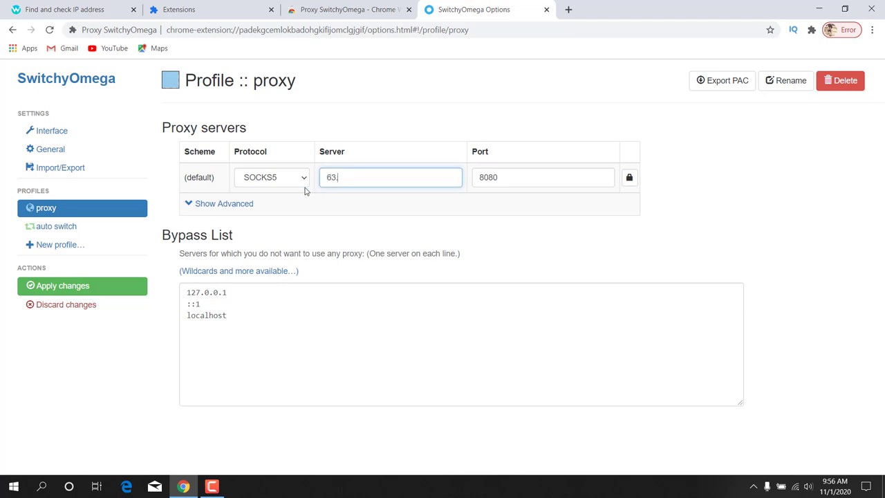
text(.250.32.242)
drag(505, 175, 472, 179)
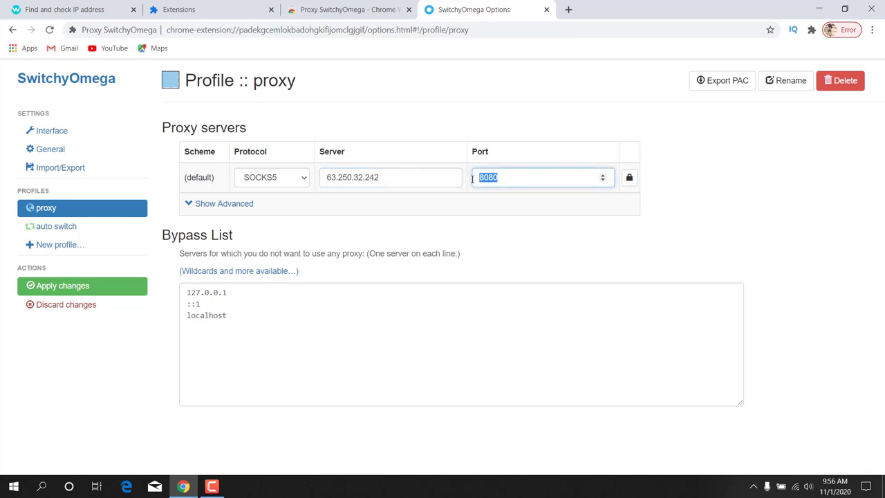
text(53805)
drag(330, 177, 505, 181)
click(302, 178)
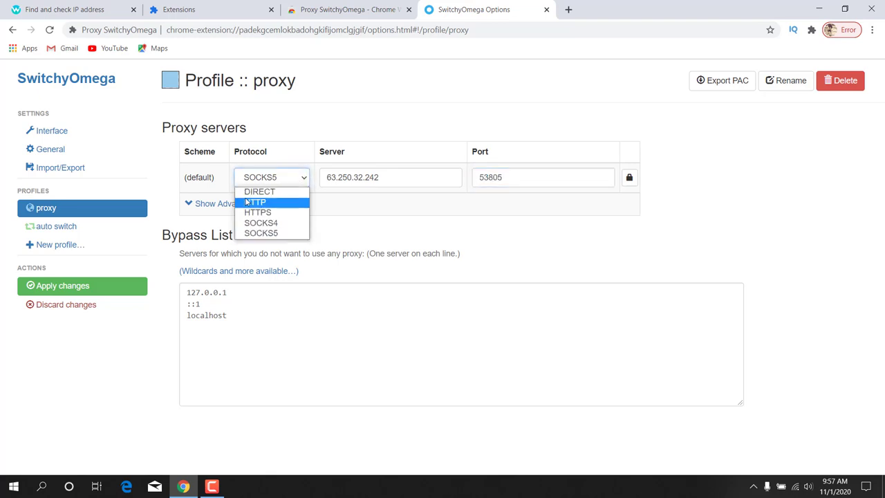
click(329, 146)
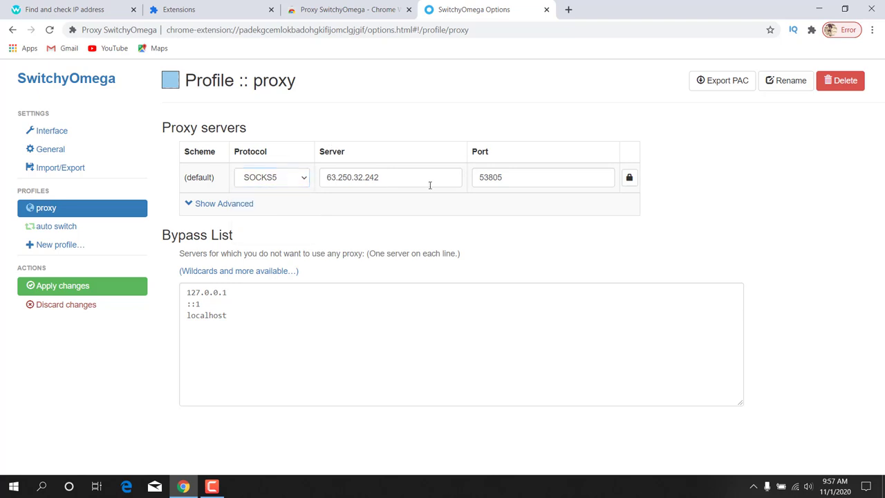
Try out proxy authentication by entering a username and password, and cancel without saving
click(629, 178)
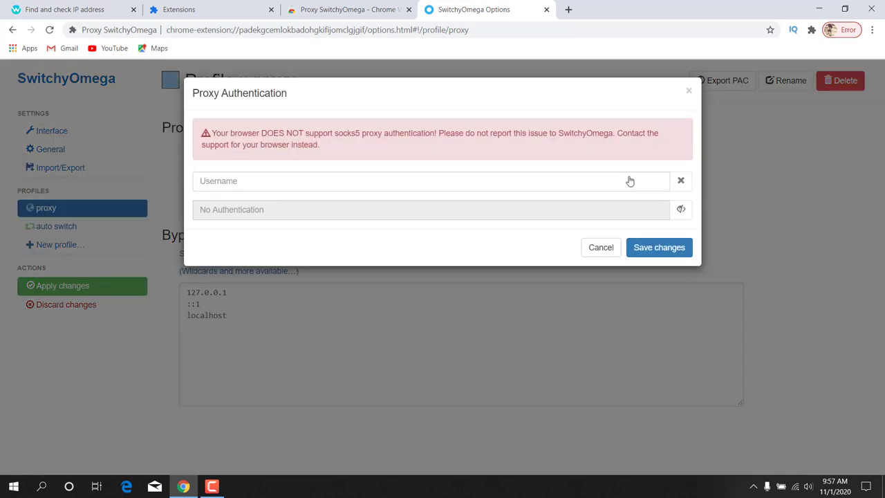
click(410, 179)
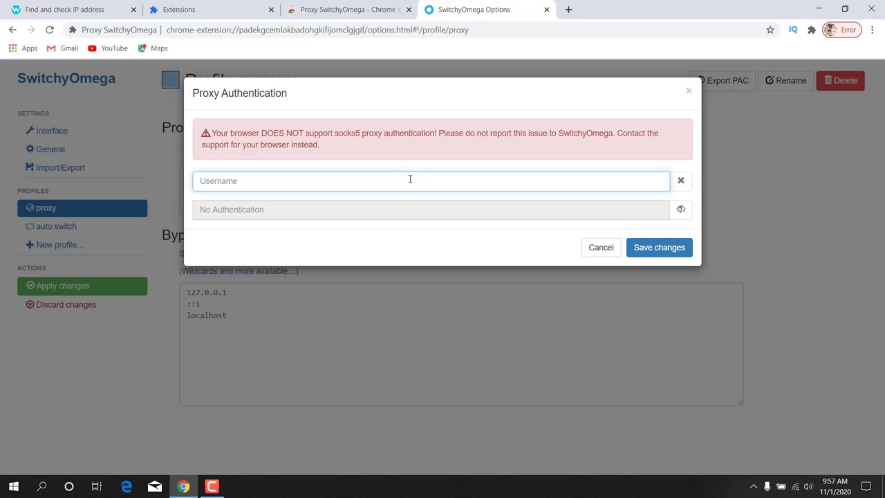
text(grurhui)
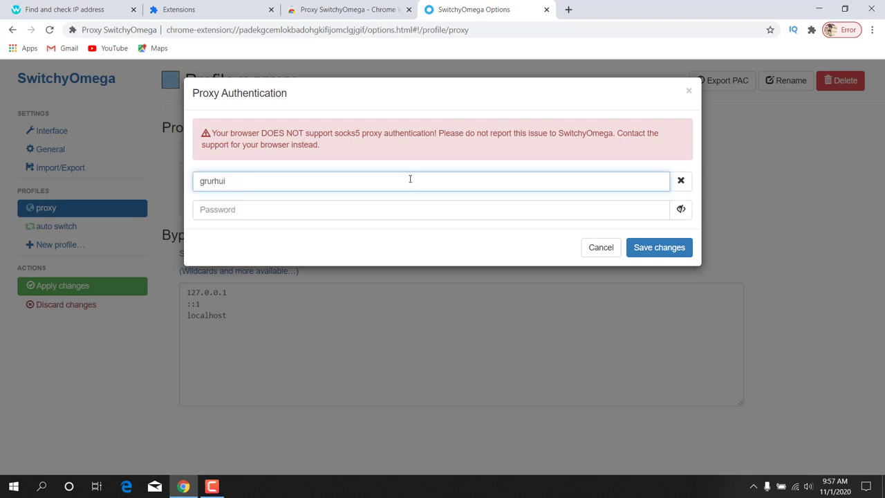
click(340, 207)
text(*****)
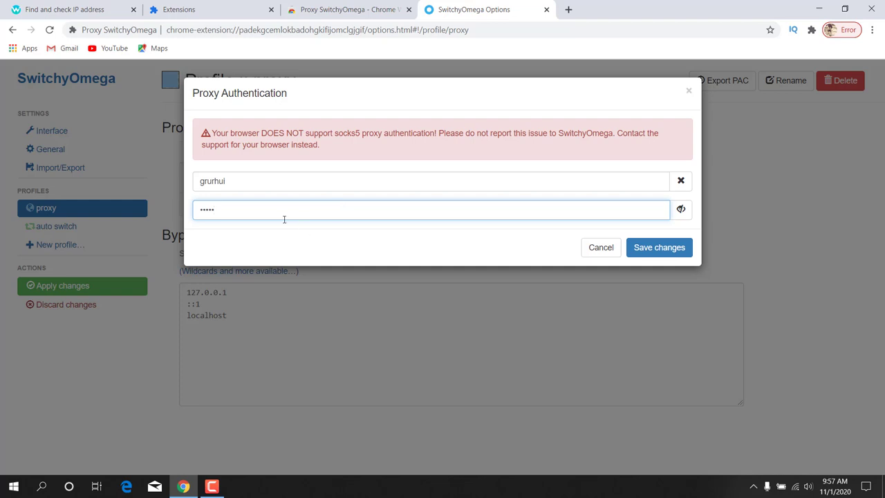
click(600, 247)
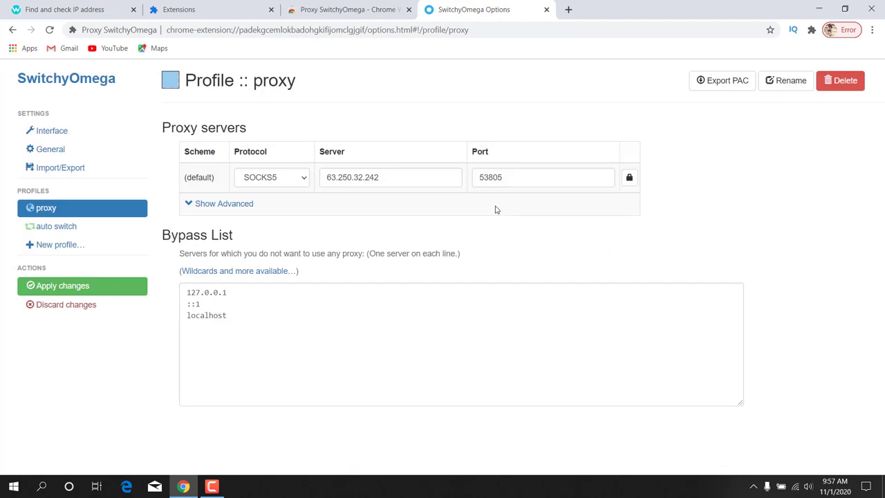
Apply the changes to the proxy profile and make it the active SwitchyOmega profile in the browser
click(63, 286)
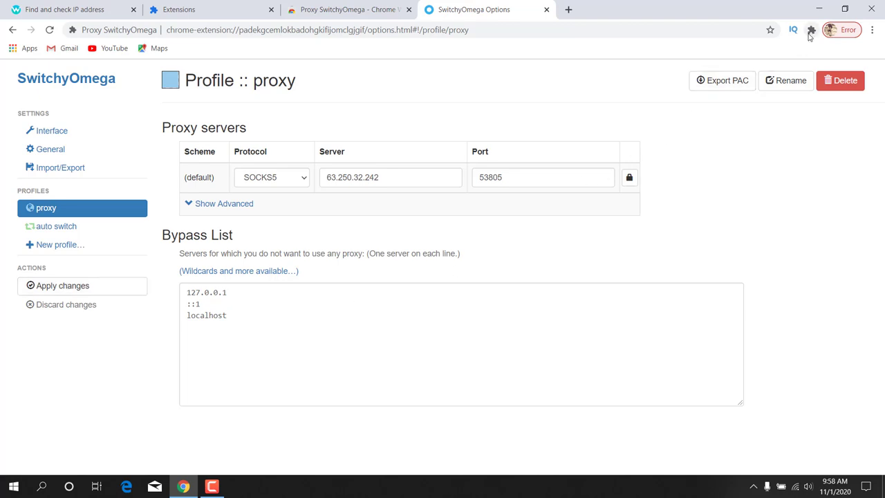
click(812, 32)
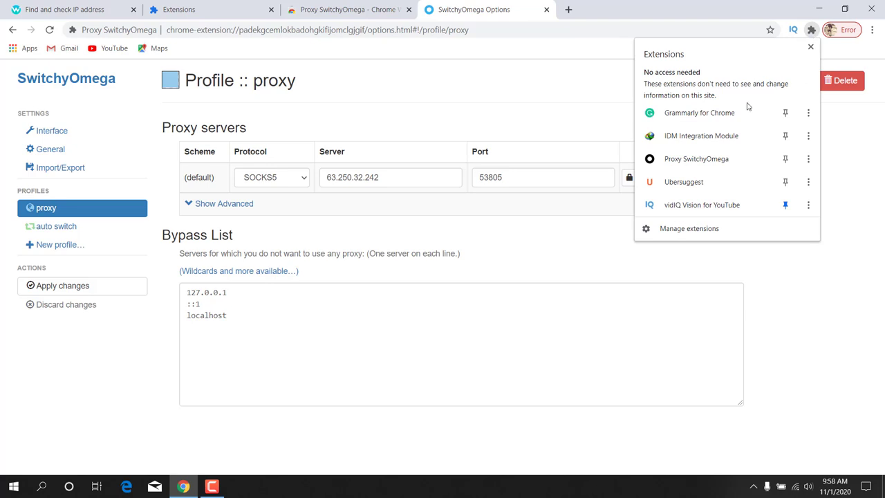
click(689, 162)
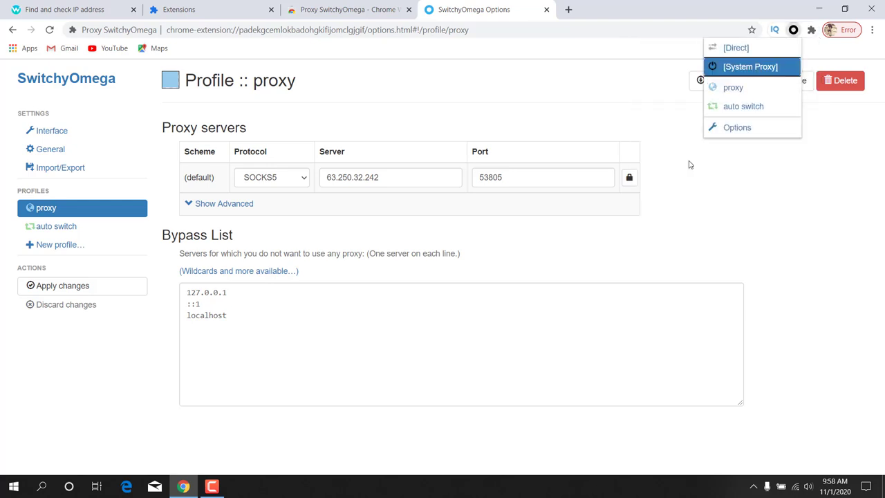
click(732, 89)
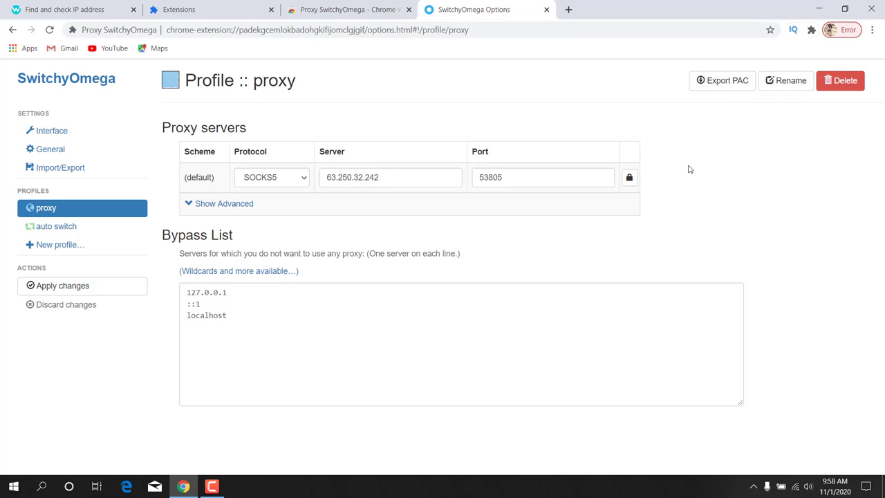
Reload the whoer.net page and check the IP address, DNS and ISP it reports
click(56, 9)
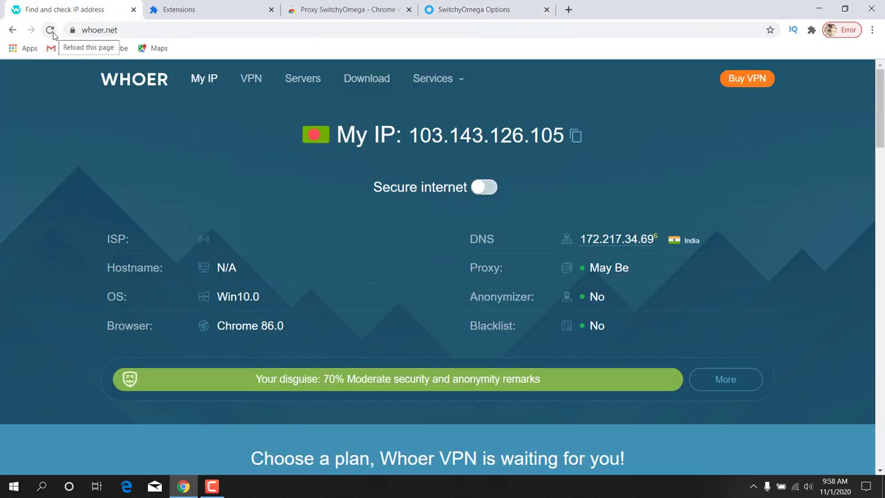
click(50, 29)
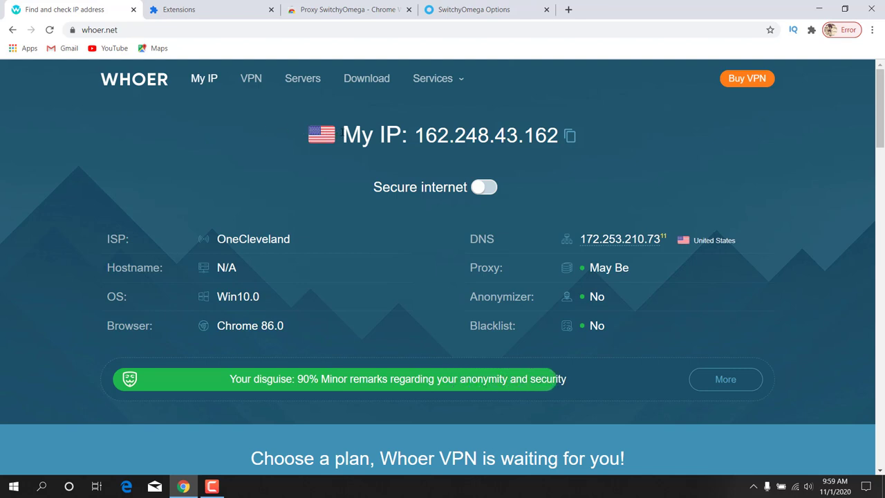
drag(340, 135, 558, 136)
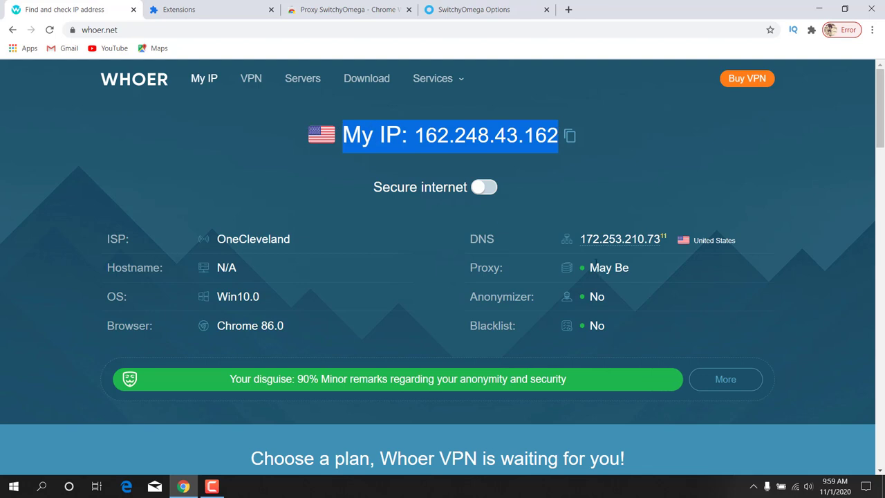
click(589, 248)
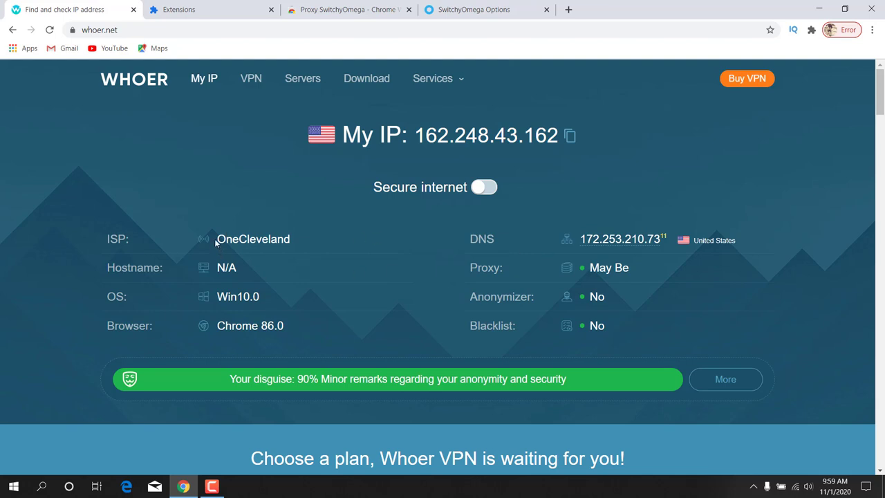
drag(217, 239, 291, 242)
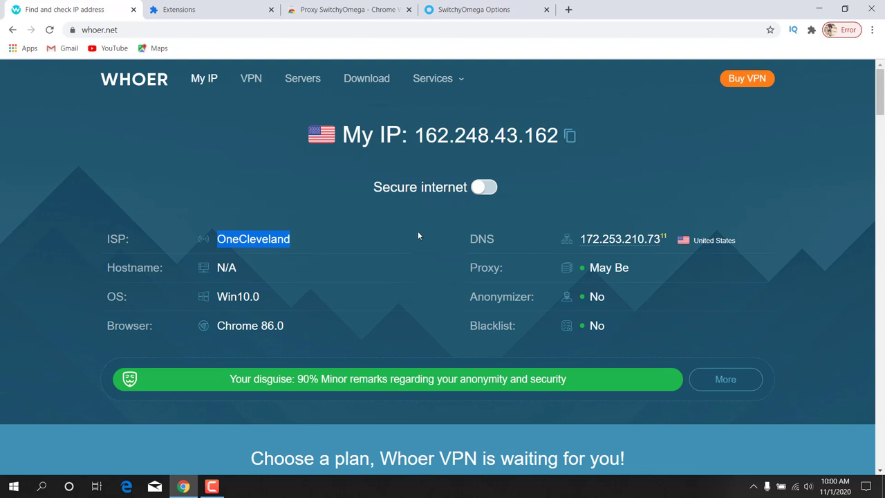
Expand the disguise rating's details on whoer.net and review the anonymity remarks, including the one about system time
click(224, 380)
drag(240, 377, 394, 386)
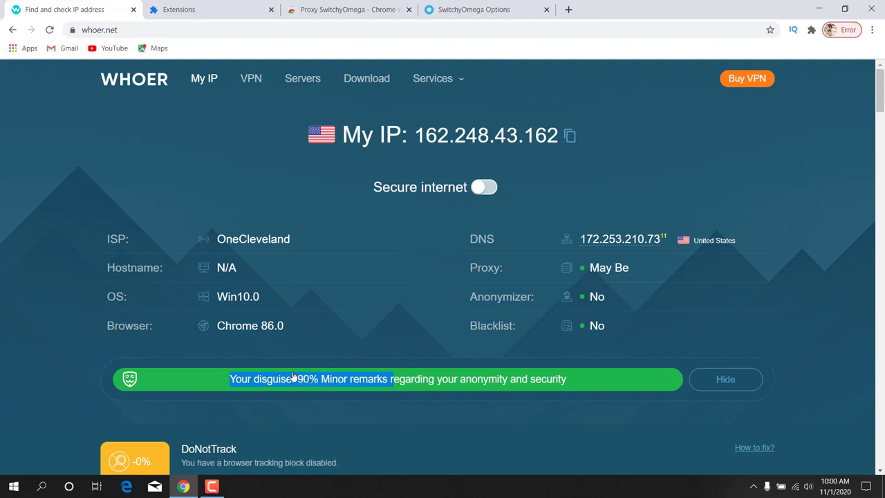
scroll(329, 383, down, 2)
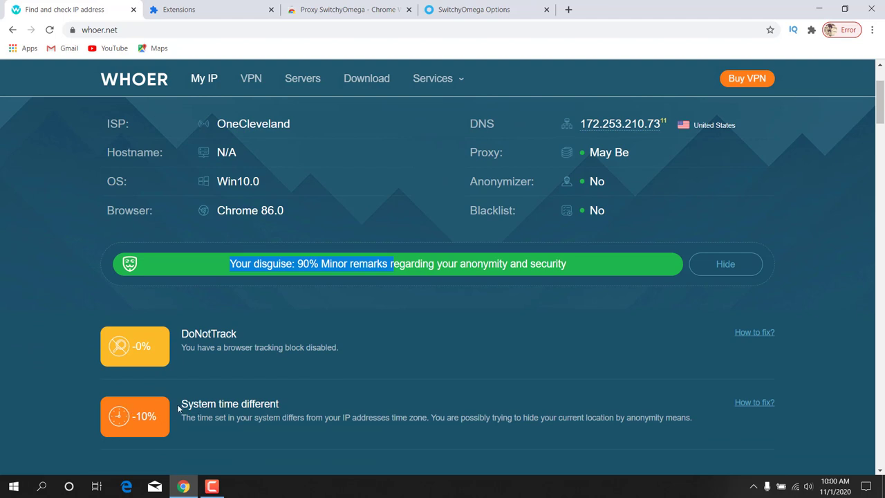
drag(181, 405, 291, 406)
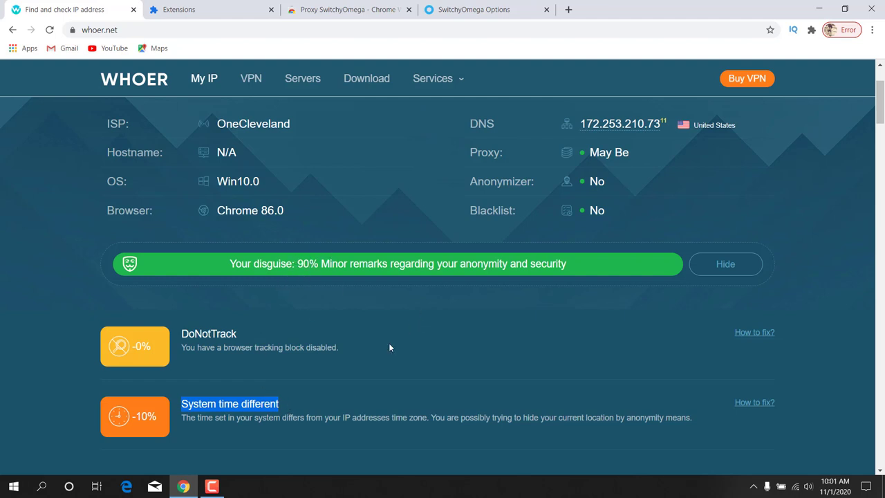
scroll(668, 357, down, 6)
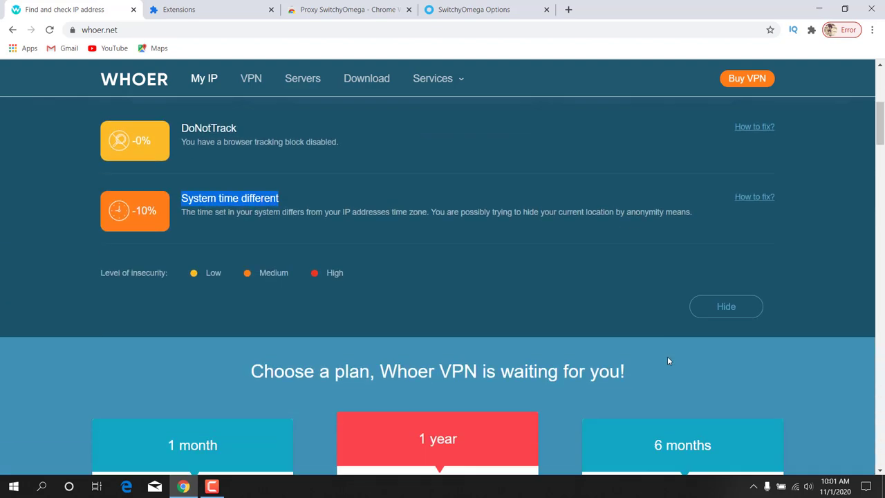